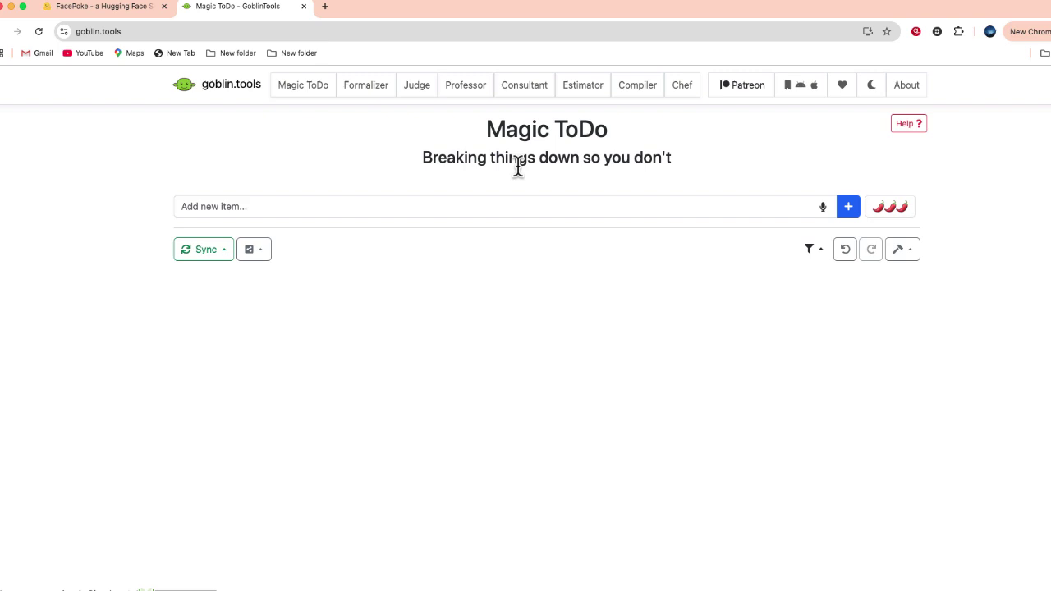
- Check the breakdown spiciness level, then add 'Buy a new car' to the Magic ToDo list
click(470, 209)
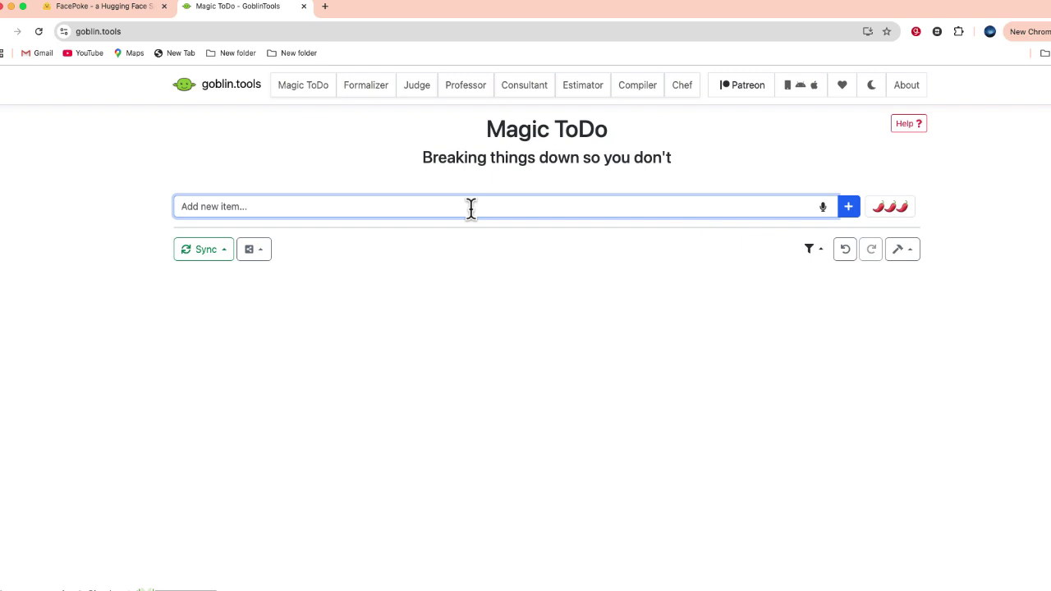
text(Buy a new car)
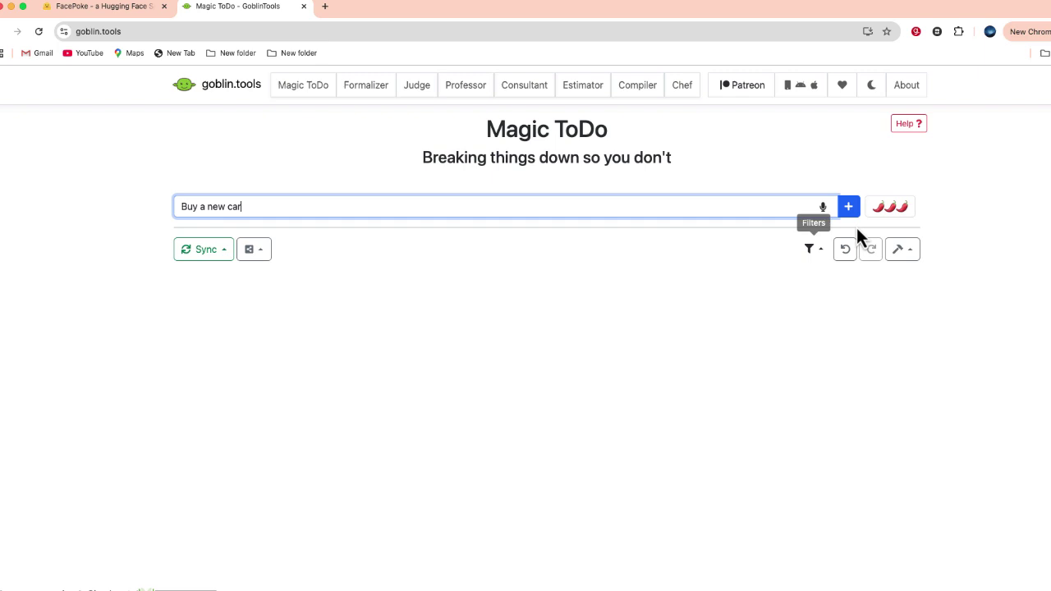
click(889, 214)
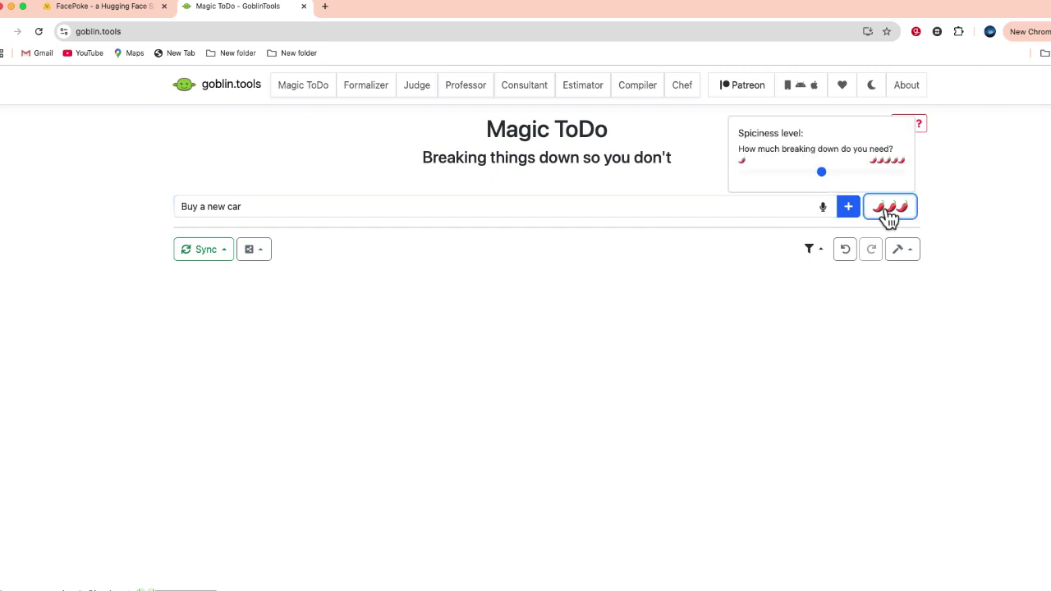
click(821, 174)
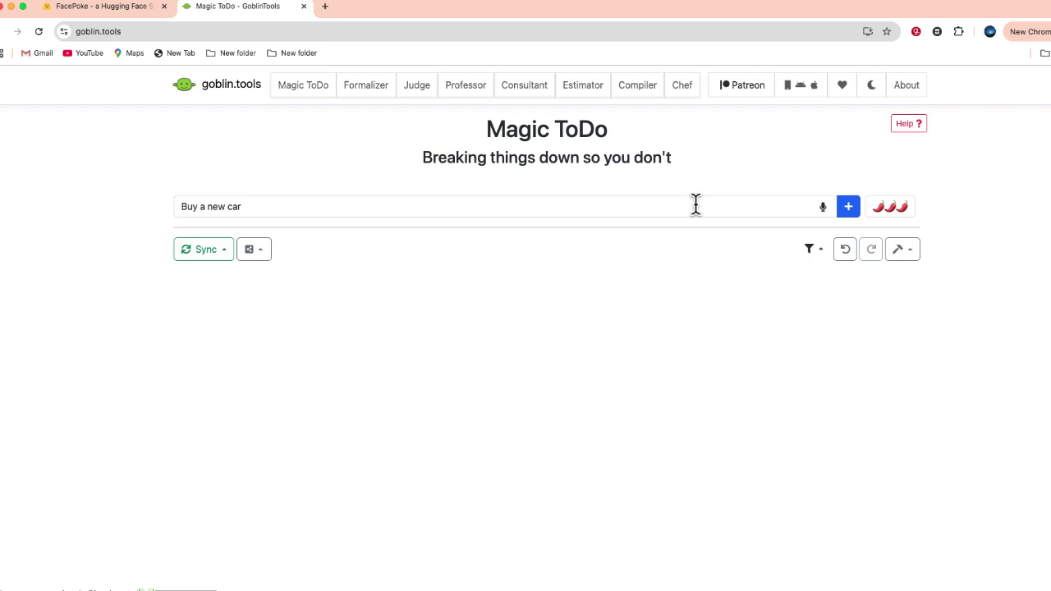
click(848, 209)
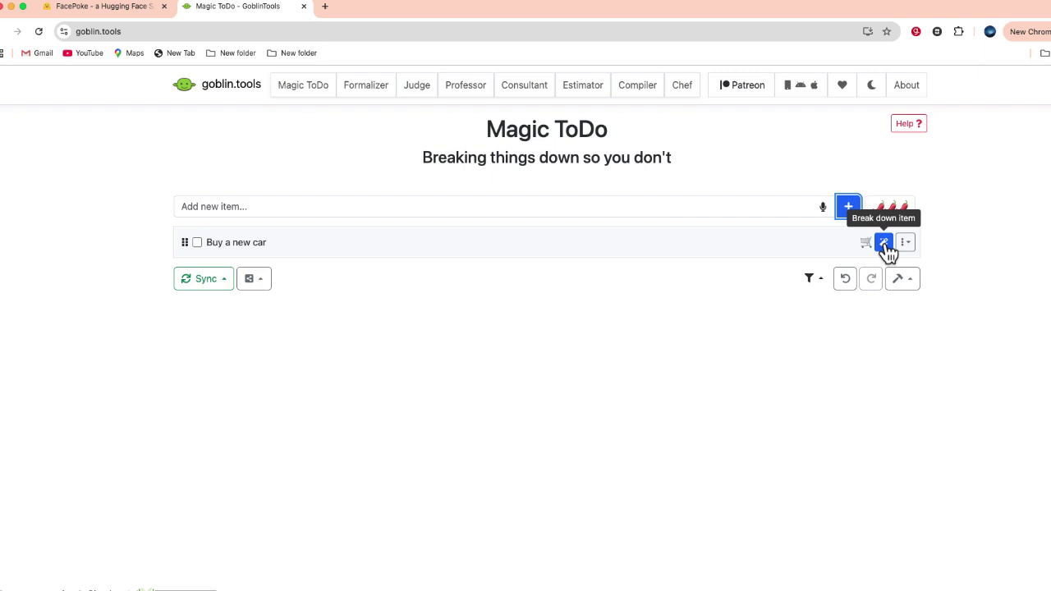
- Generate subtasks for 'Buy a new car', then break the dealership-visit subtask down further
click(884, 243)
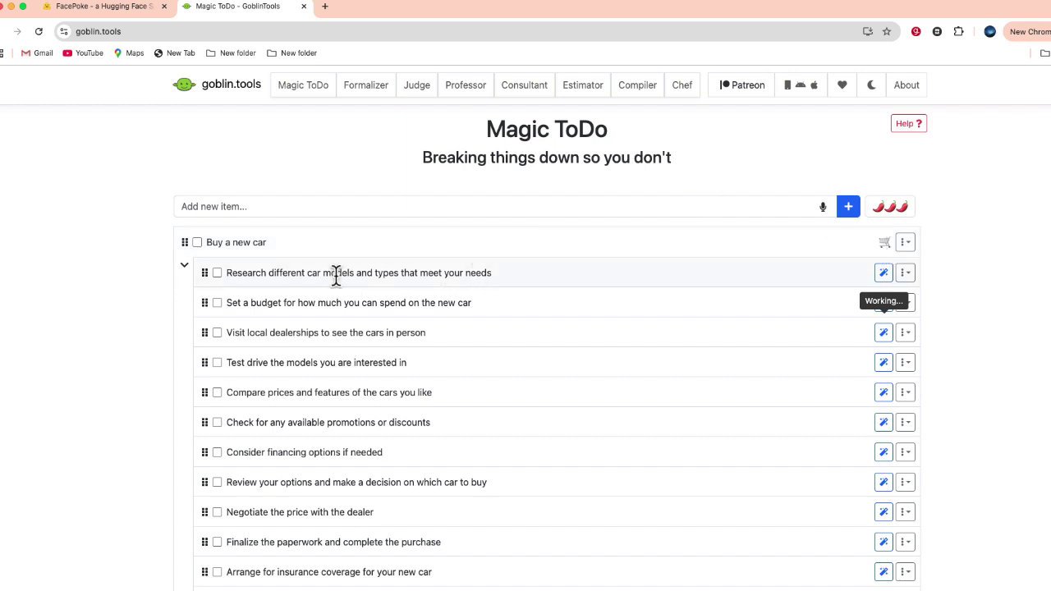
scroll(364, 314, down, 1)
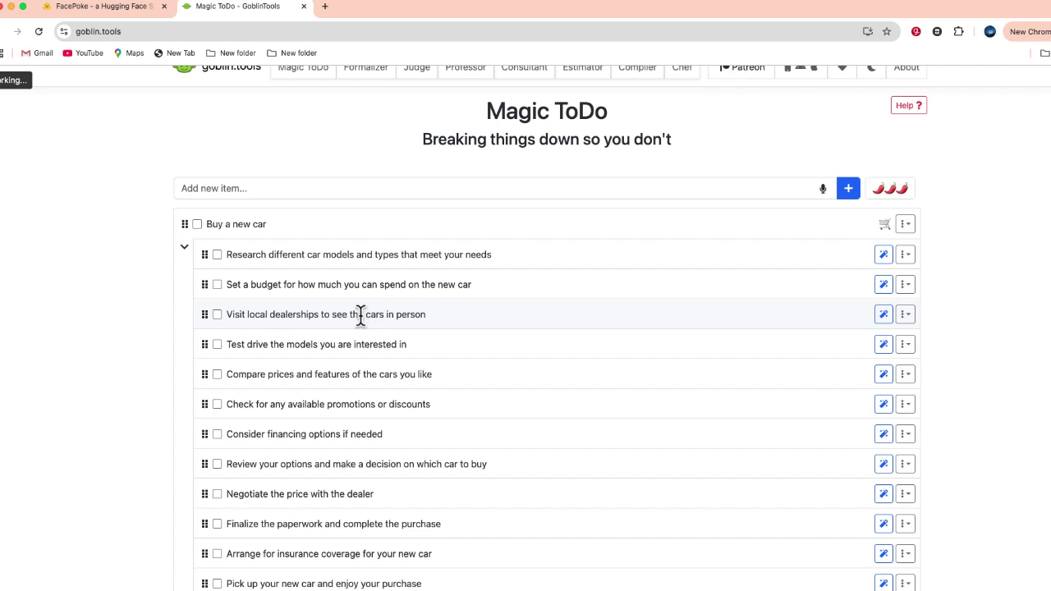
click(883, 316)
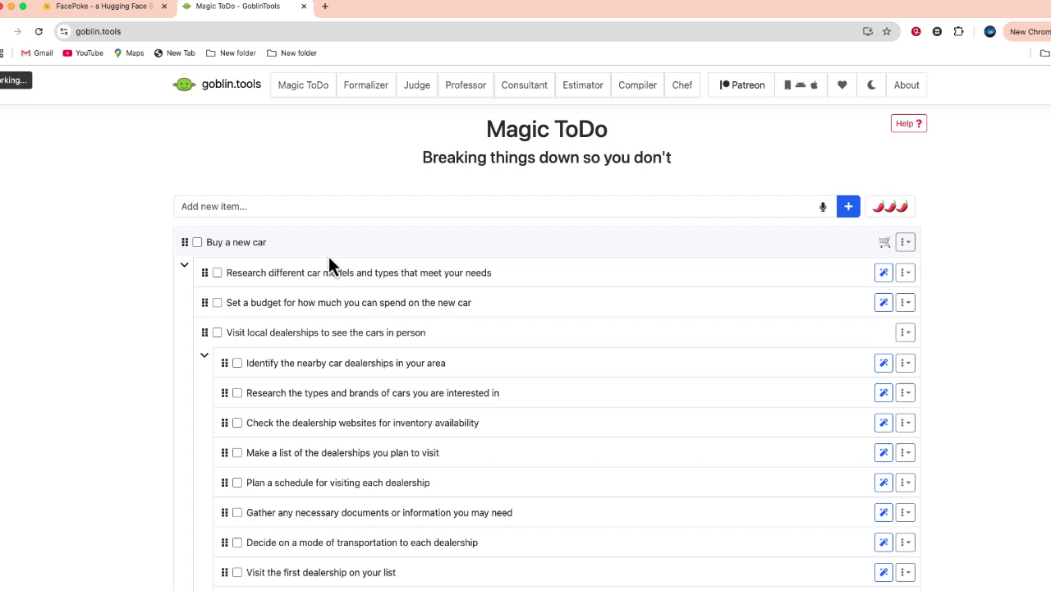
click(365, 85)
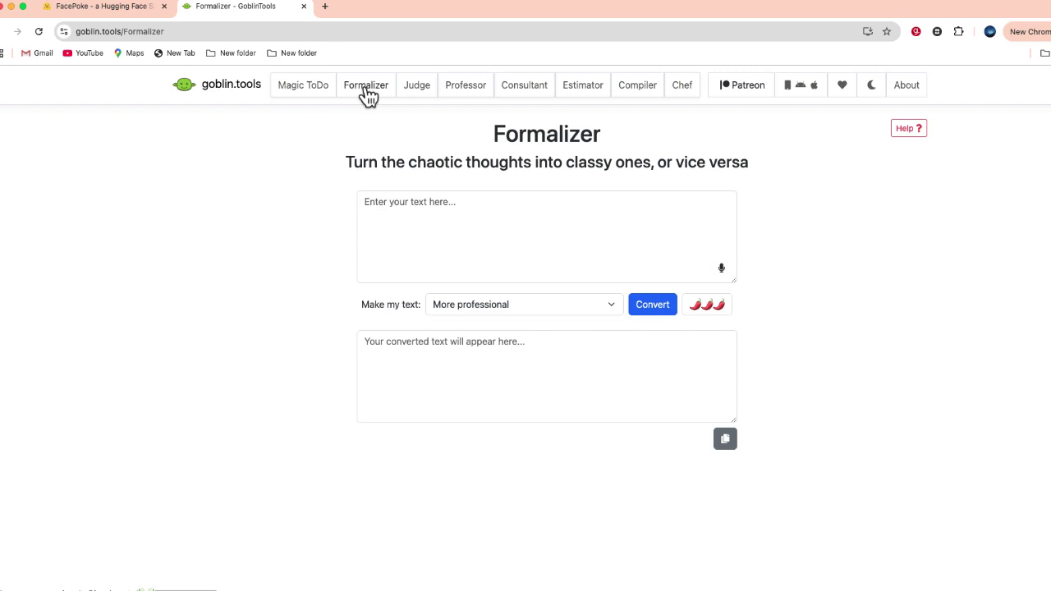
- Rewrite 'I am very very very hungry and need food' in the More professional style
click(566, 305)
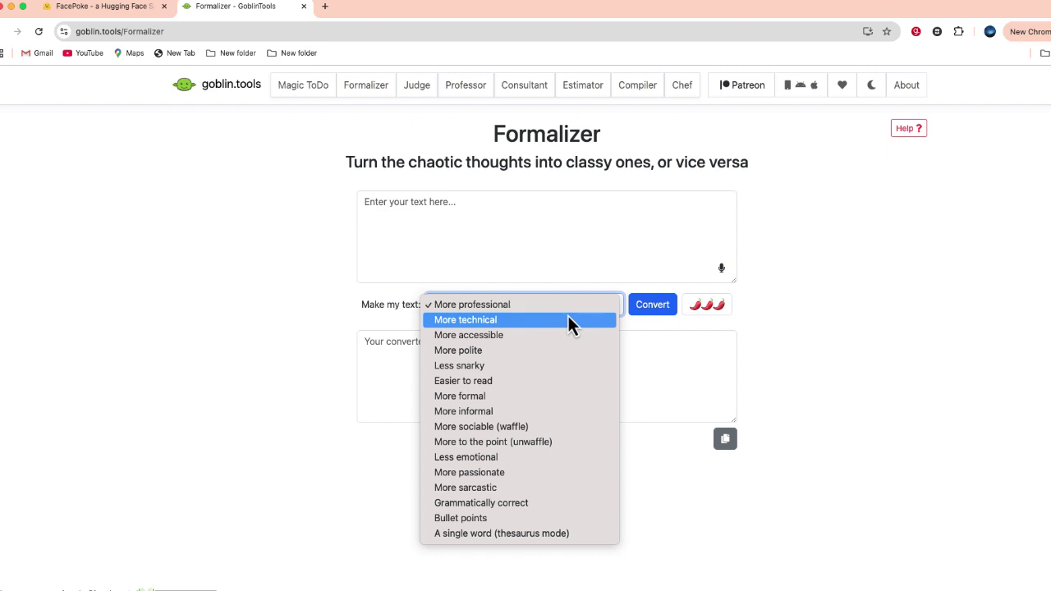
click(910, 401)
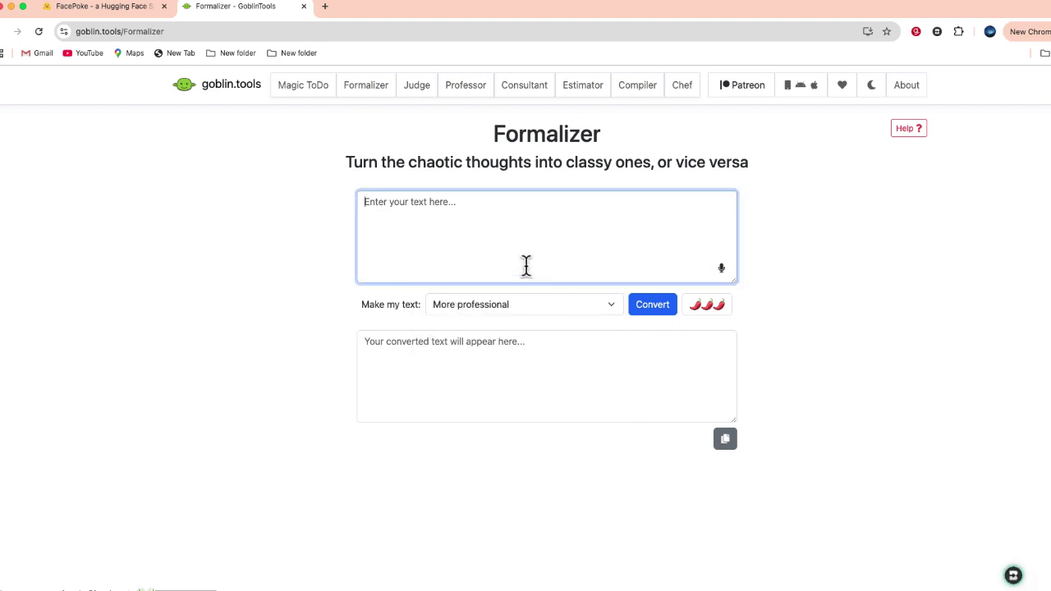
text(I am very very very hungry and need food)
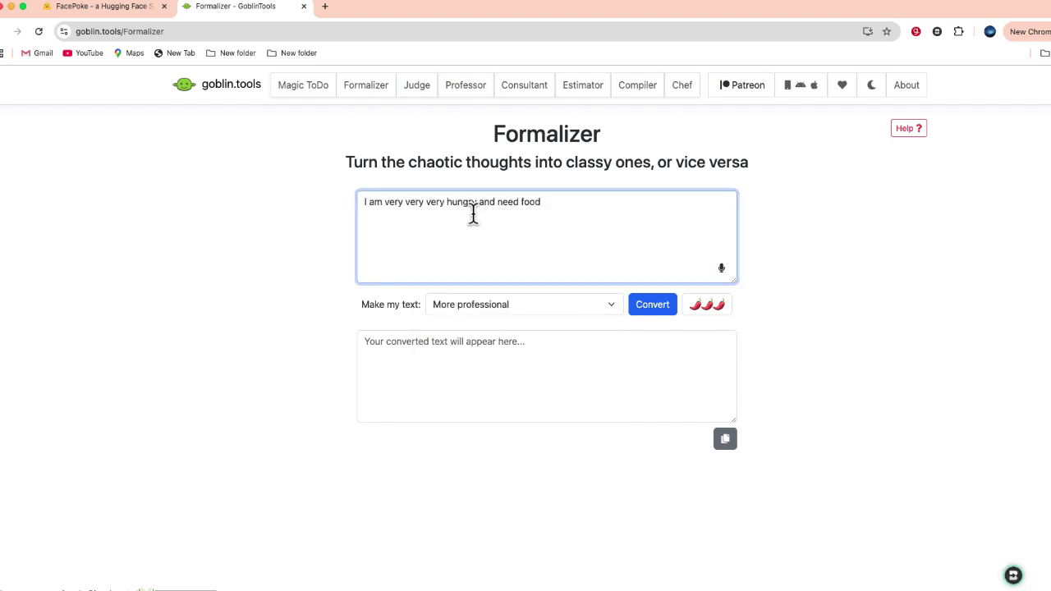
click(654, 316)
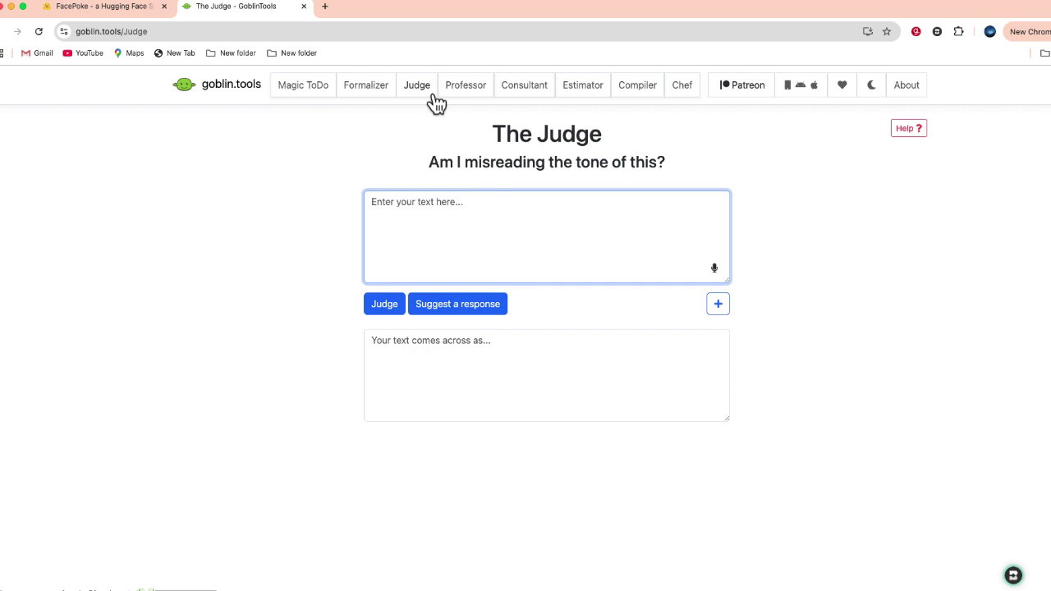
- Judge the tone of the insulting computer-repair remark and get a suggested friendly reply
text(You are a moron who doesn't know anything about being repairing broken computers)
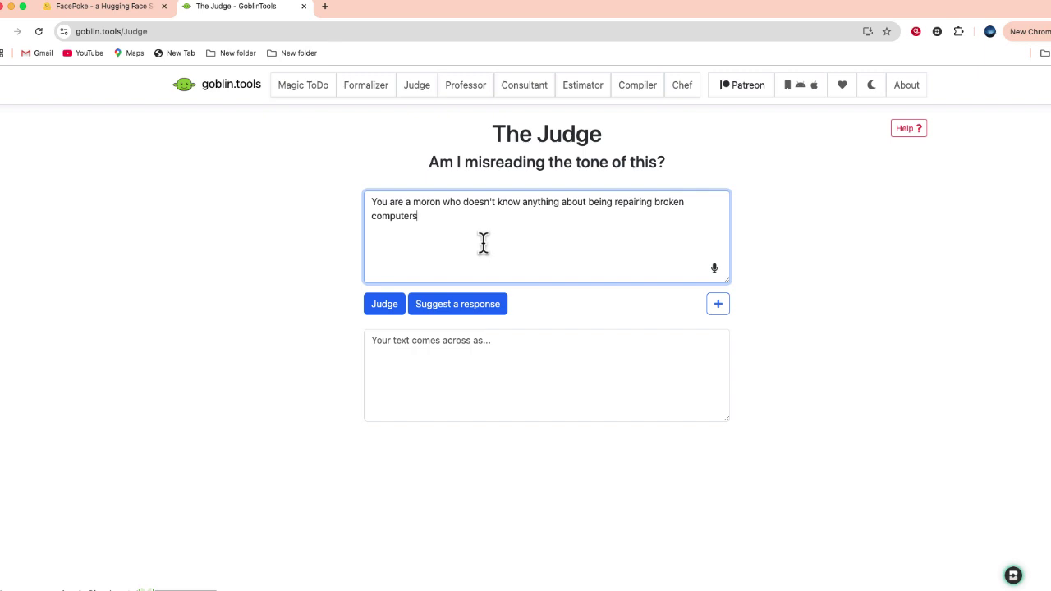
click(380, 307)
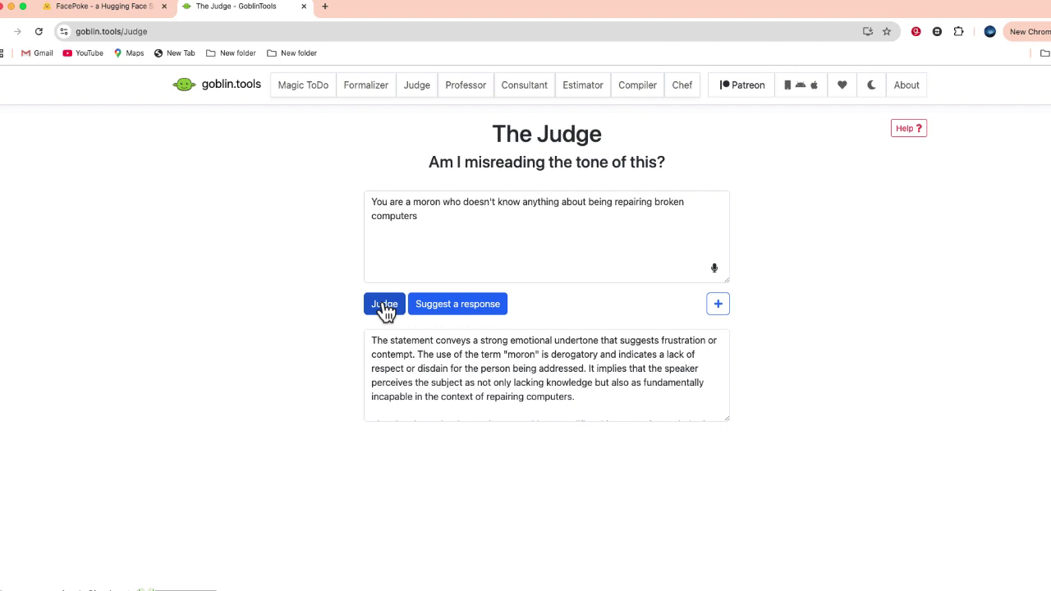
click(466, 313)
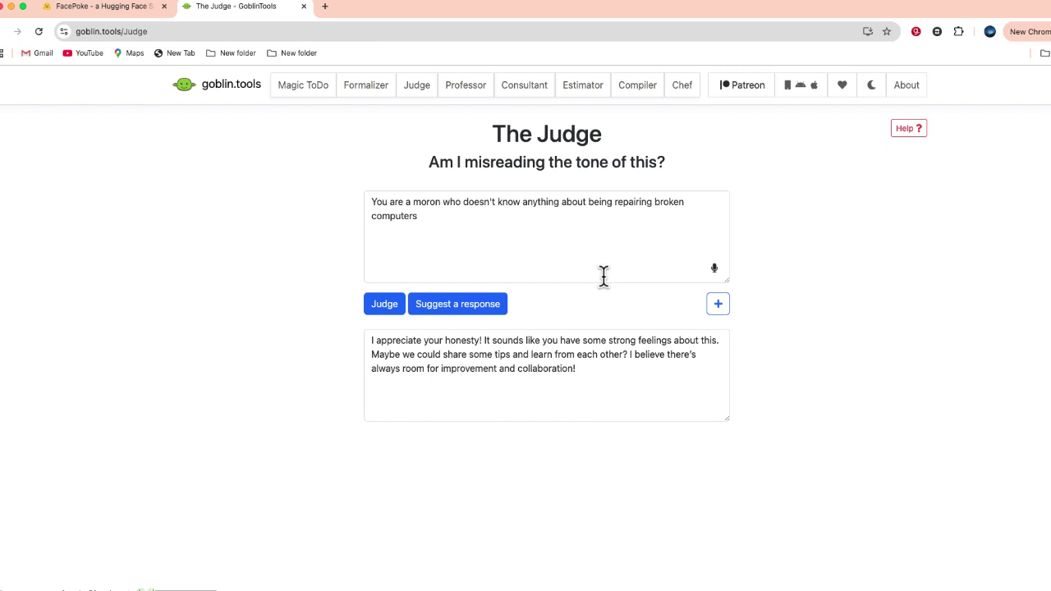
- Ask the Professor 'How does a bill become a law in the US' and read the explanation
click(476, 89)
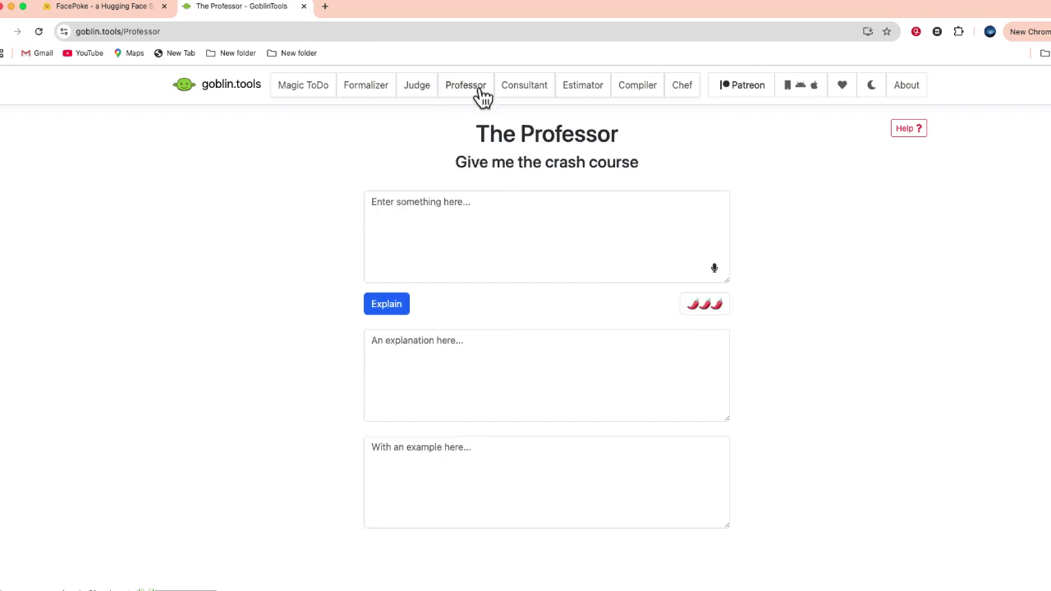
click(440, 201)
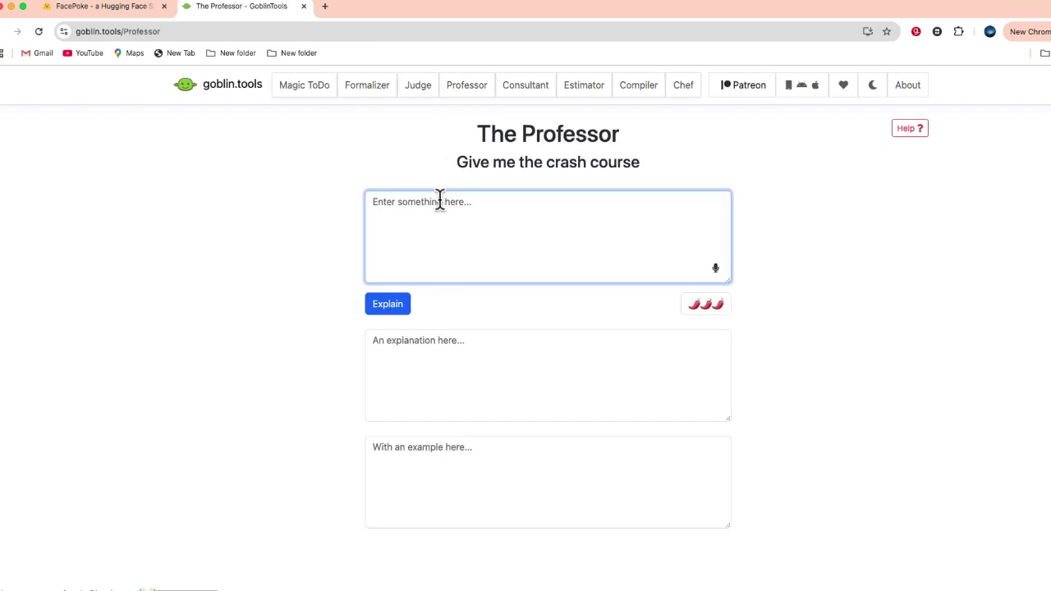
text(How does a bill become a law in the US)
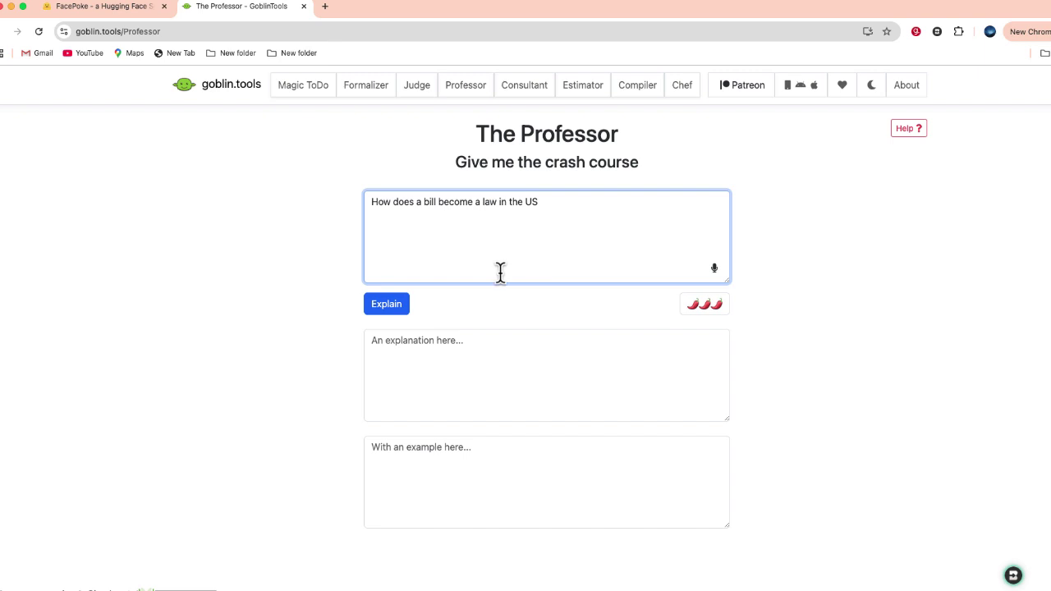
click(398, 307)
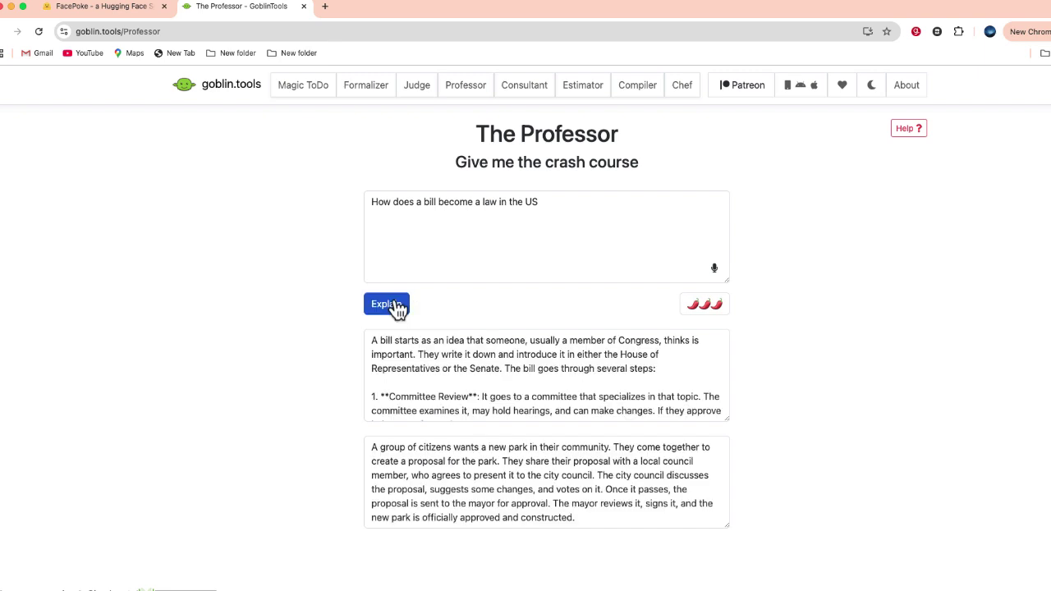
scroll(427, 349, down, 1)
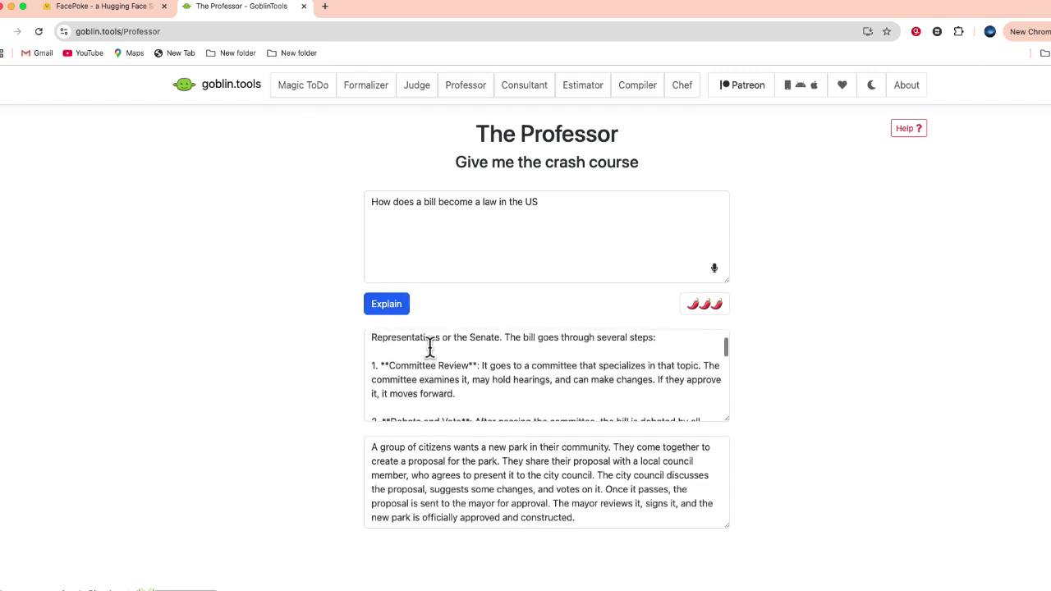
scroll(429, 349, down, 2)
scroll(429, 349, down, 1)
scroll(430, 350, down, 2)
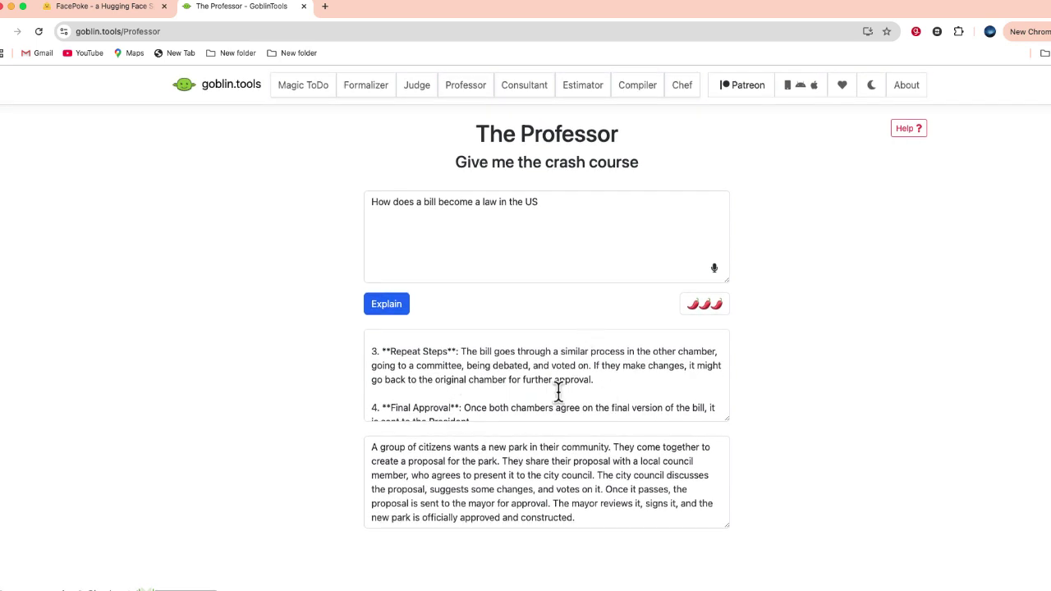
click(524, 92)
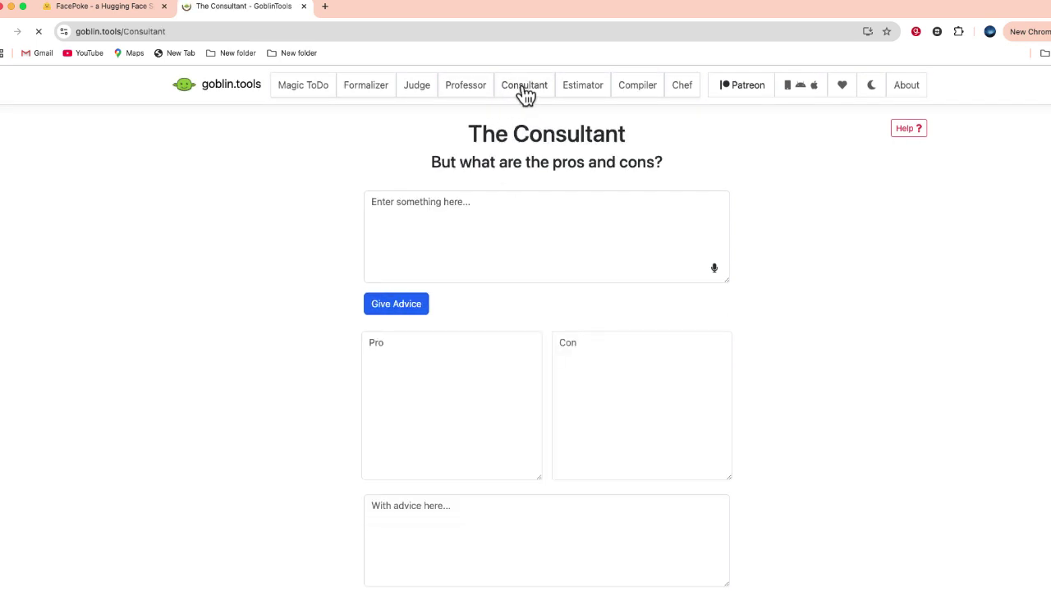
- Get the Consultant's pros, cons and advice on 'Buying a Mac computer'
click(465, 212)
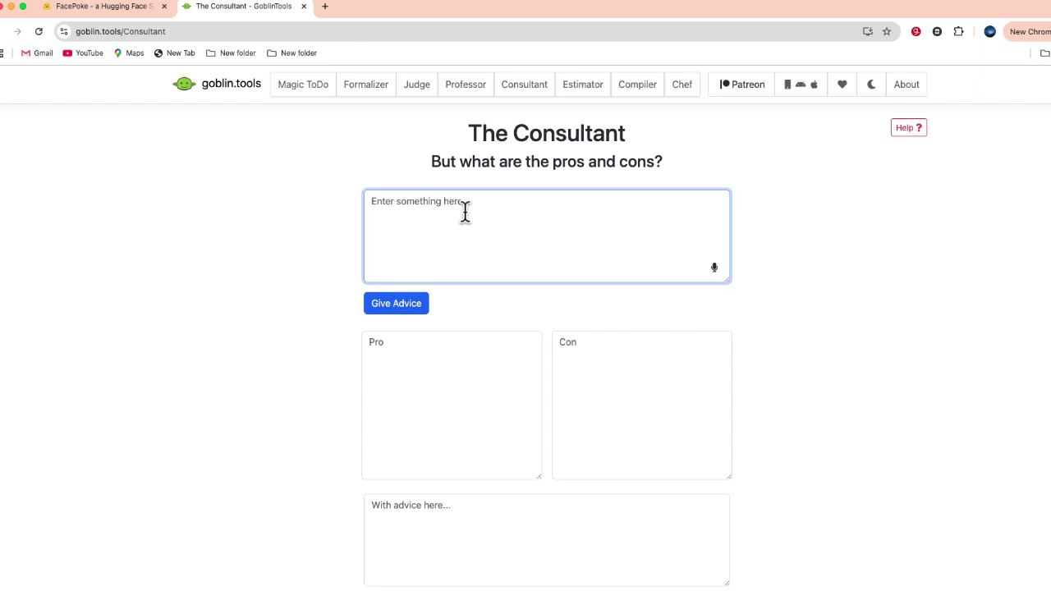
text(Buys of)
key(BackSpace)
key(BackSpace)
key(BackSpace)
text(ing a Mac compute)
text(r)
click(400, 302)
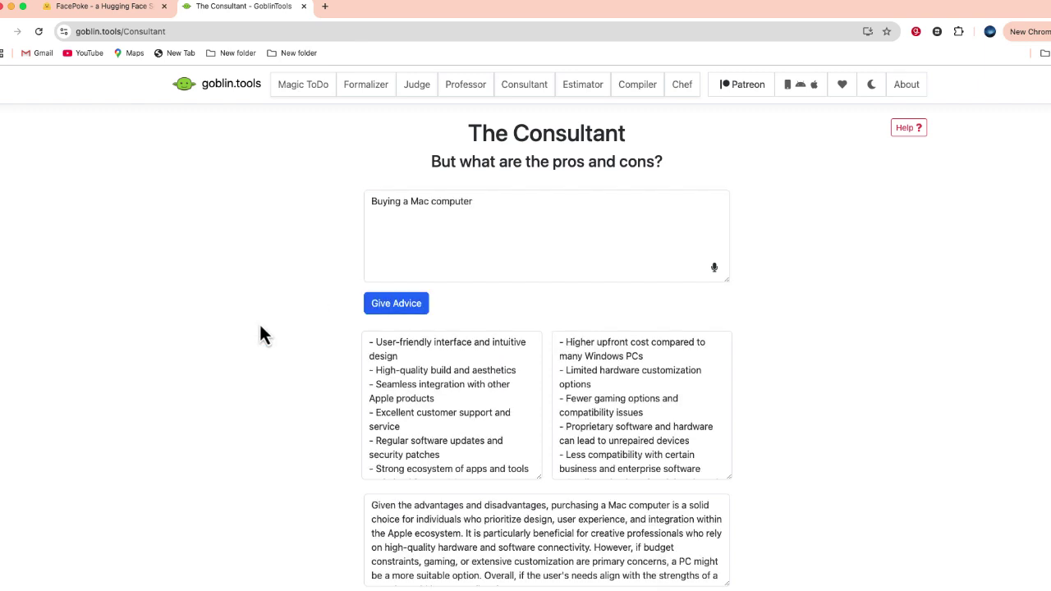
click(535, 87)
click(587, 87)
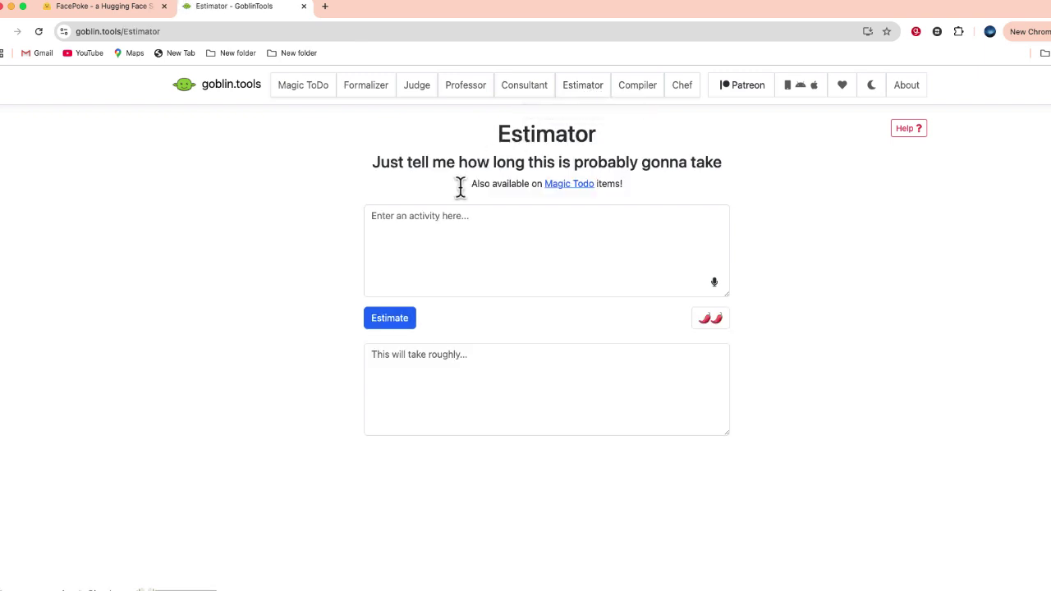
- Estimate how long 'Add a backsplash for my kitchen' takes, yielding 4 to 8 hours
click(433, 230)
text(Add a backsplash for my kitchen)
click(392, 318)
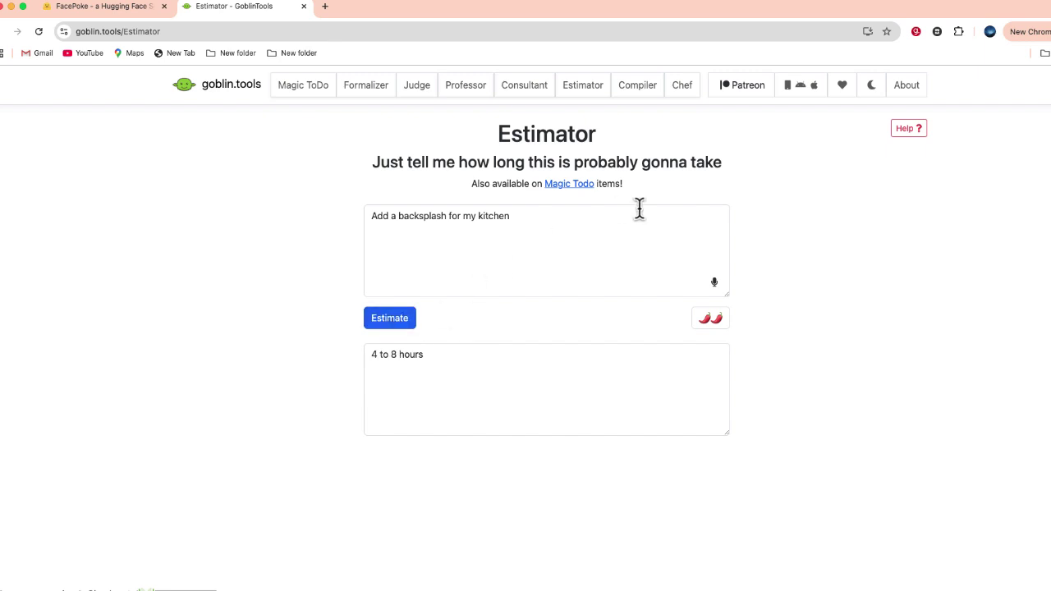
click(635, 98)
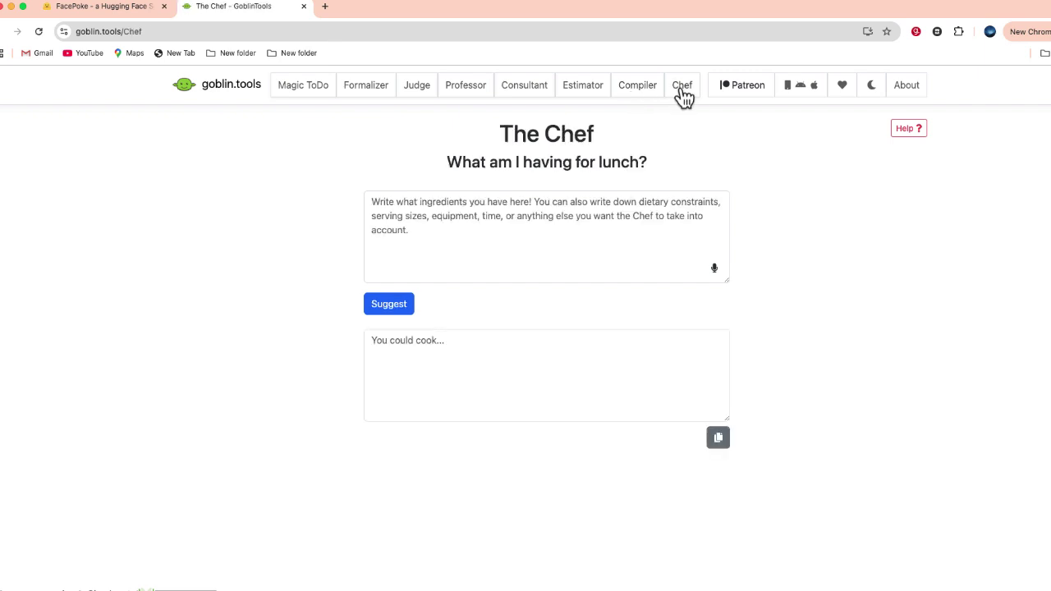
key(super+bracketleft)
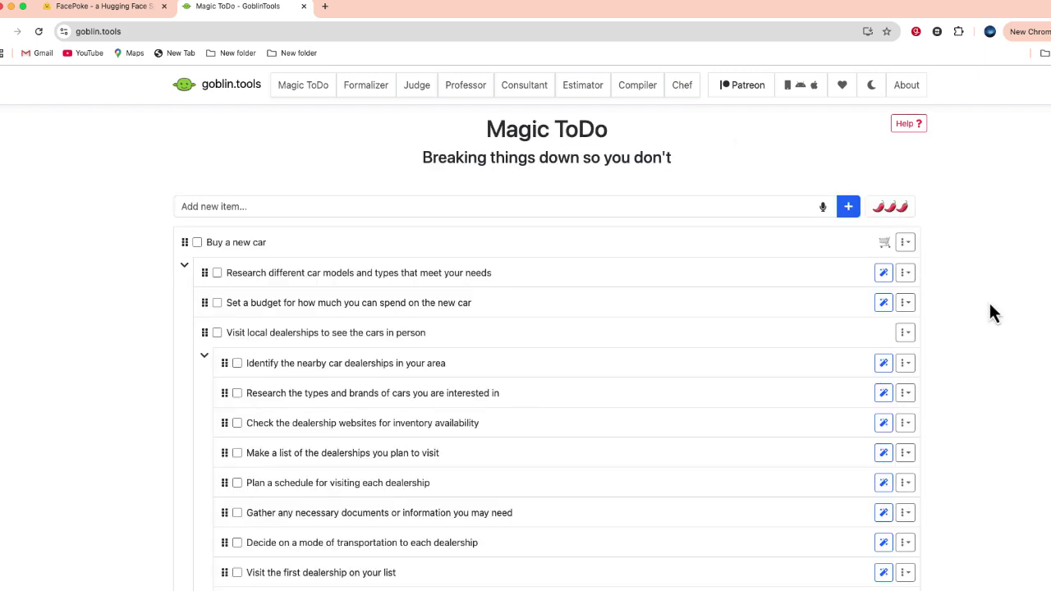